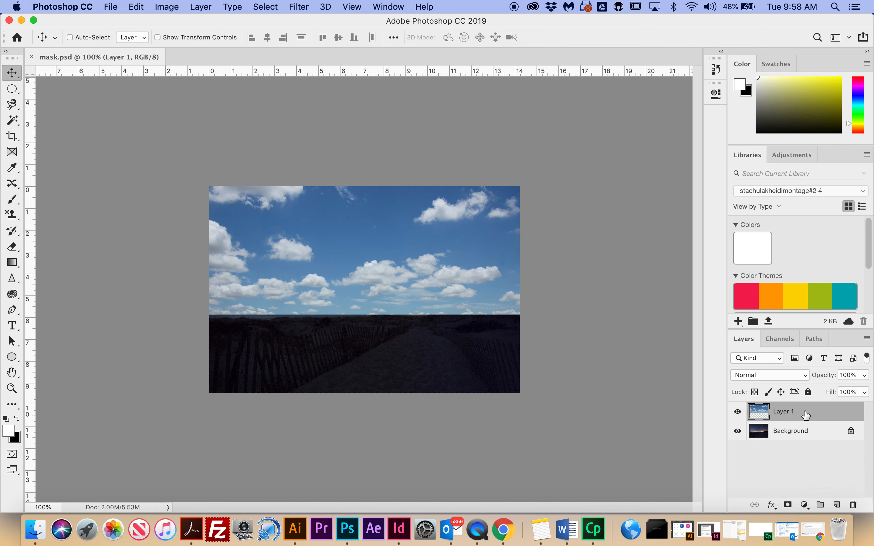
Hide and show Layer 1 and the Background layer in turn to examine each image on its own.
click(737, 412)
click(799, 433)
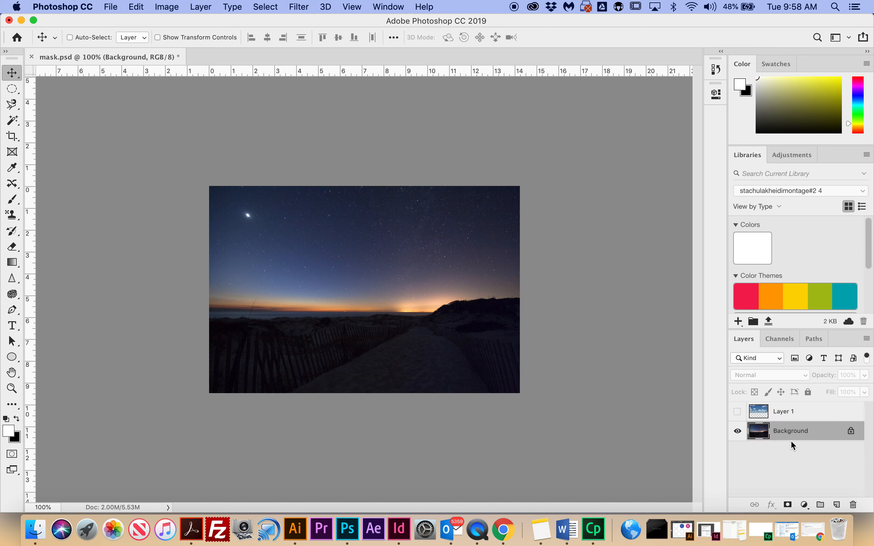
click(738, 411)
click(737, 432)
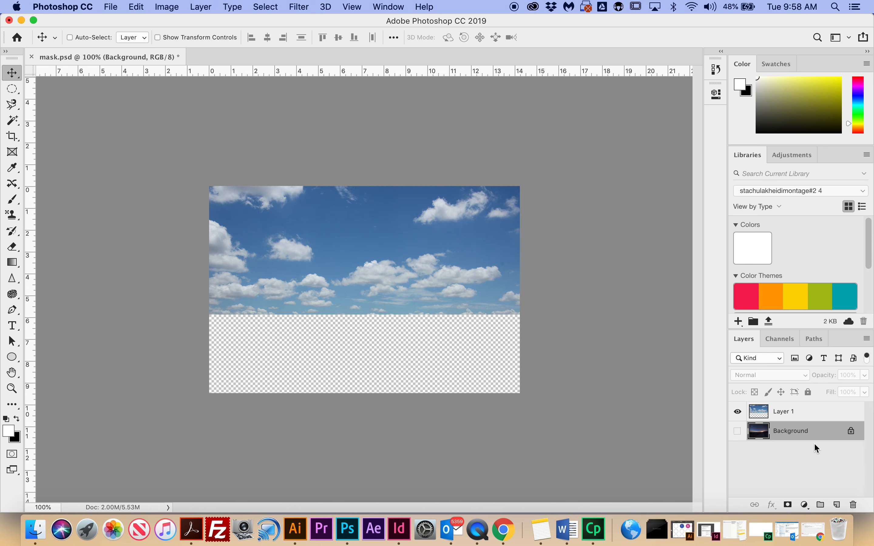
click(737, 431)
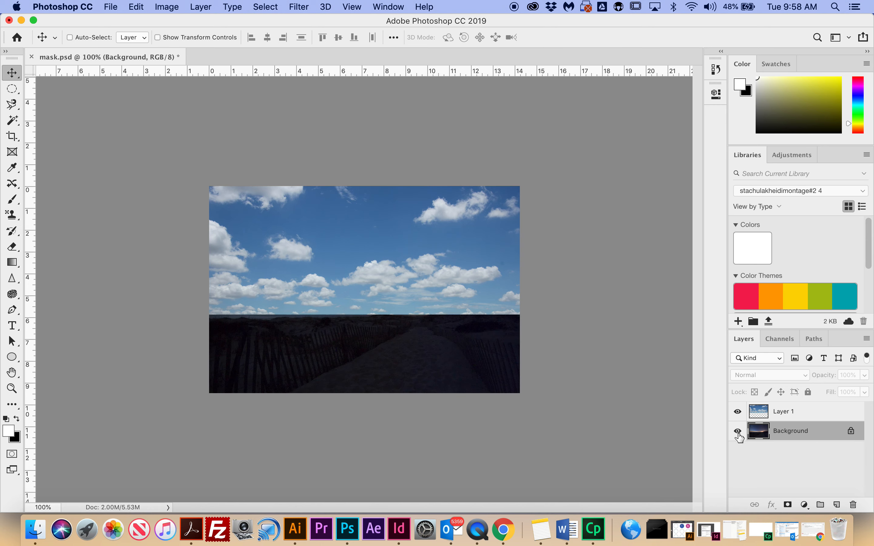
Add a layer mask to Layer 1 and set the foreground color to black (#000000).
click(788, 416)
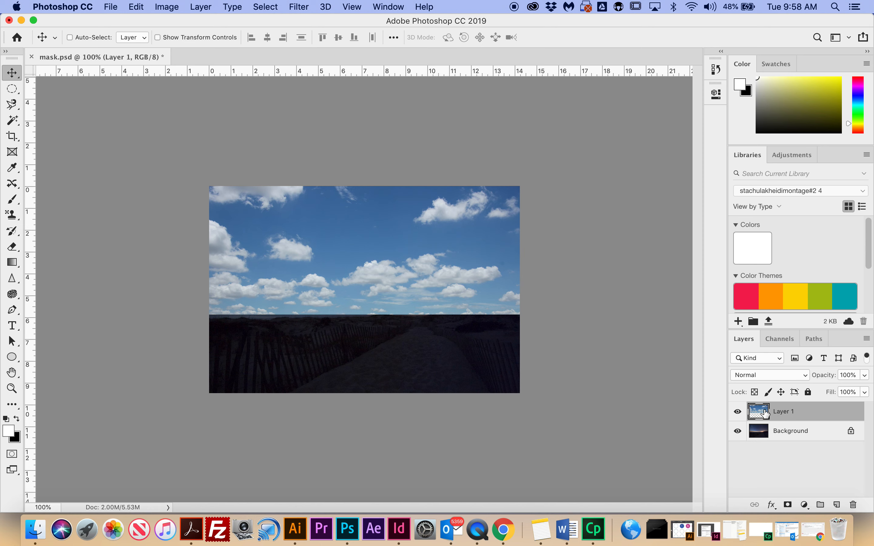
click(788, 506)
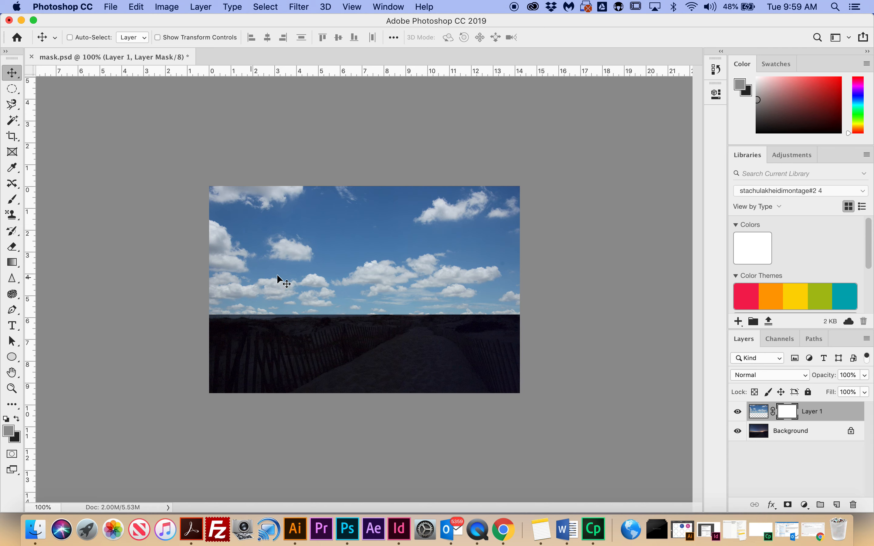
click(10, 435)
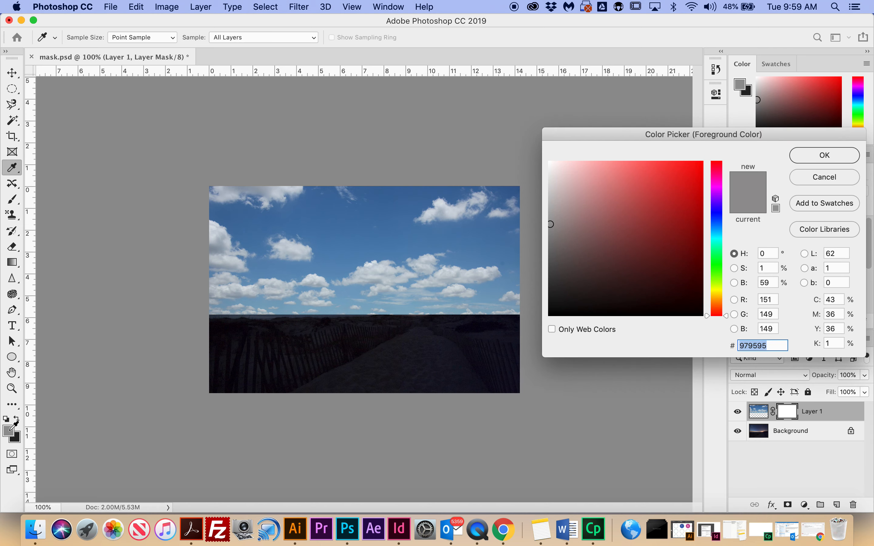
drag(566, 254, 546, 318)
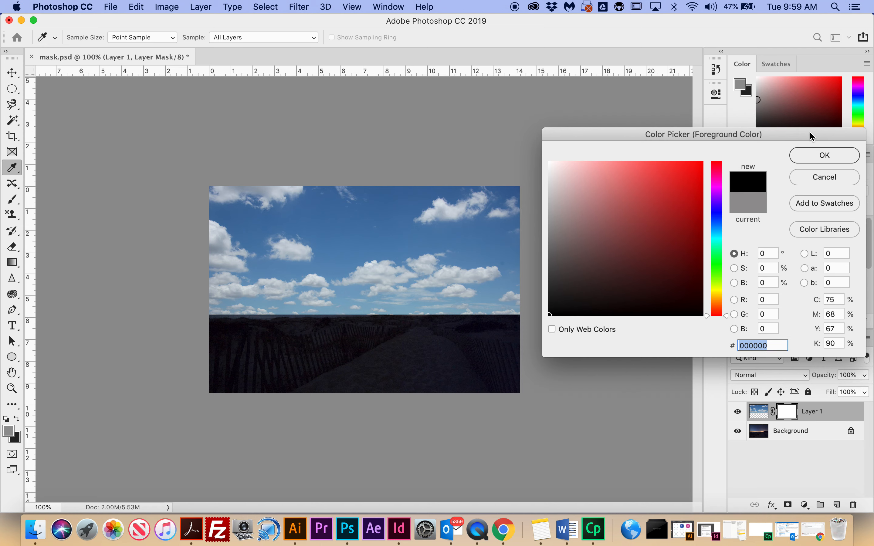
click(849, 155)
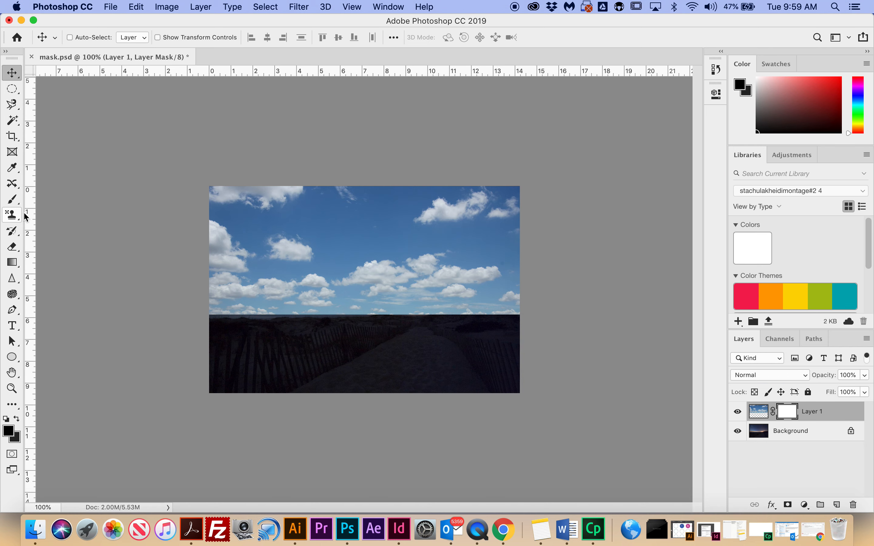
Paint a black zigzag across the sky on Layer 1's mask with the Brush tool.
click(12, 201)
drag(11, 200, 39, 201)
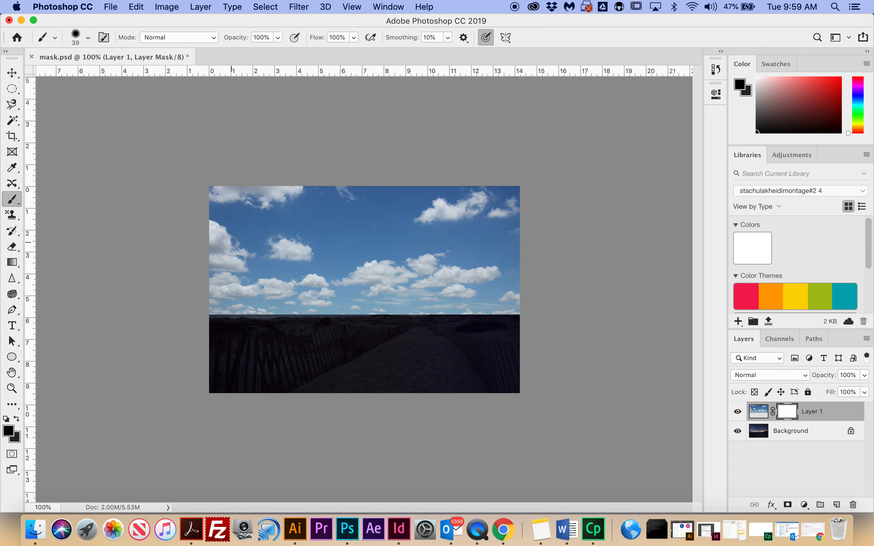
mouse_move(232, 242)
mouse_down()
mouse_move(275, 226)
mouse_move(291, 246)
mouse_move(292, 282)
mouse_move(320, 307)
mouse_move(433, 312)
mouse_move(469, 291)
mouse_up()
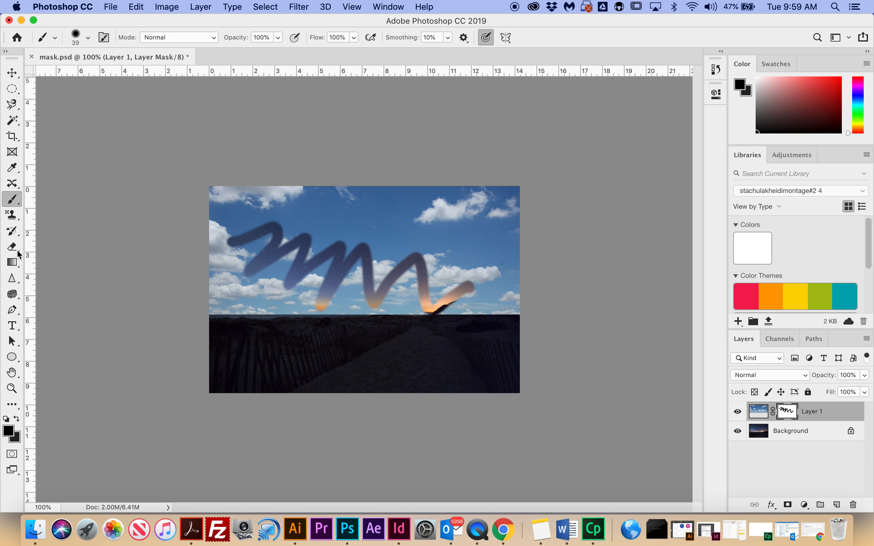
Set the brush to 364 px with 100% hardness and paint out the lower sky on Layer 1's mask.
click(88, 38)
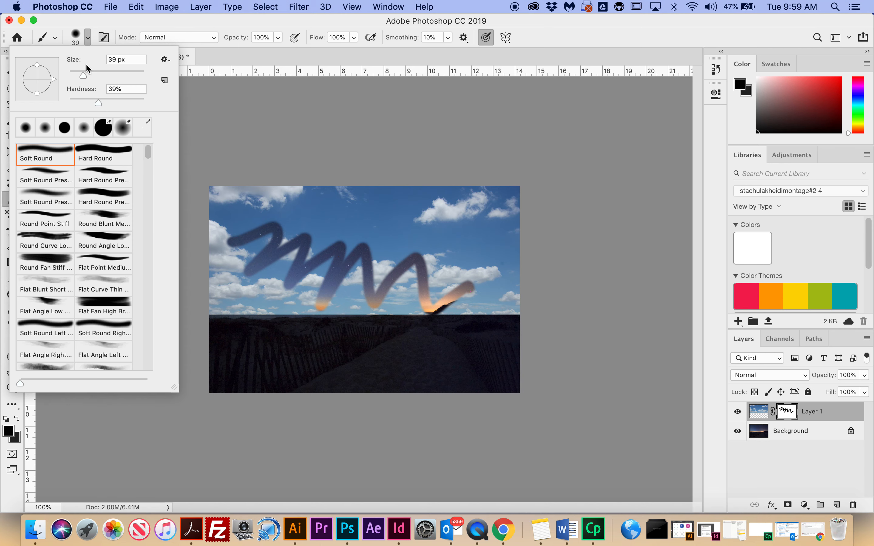
drag(84, 77, 130, 80)
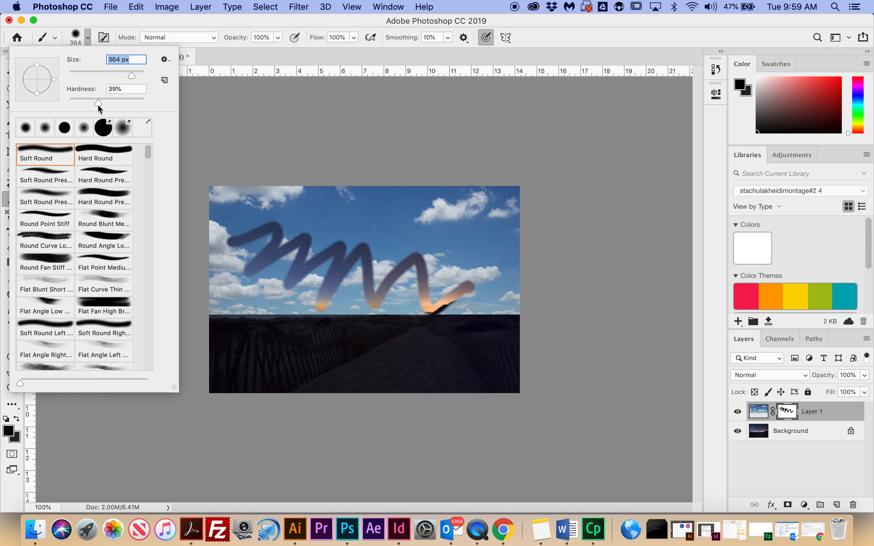
drag(98, 107, 121, 103)
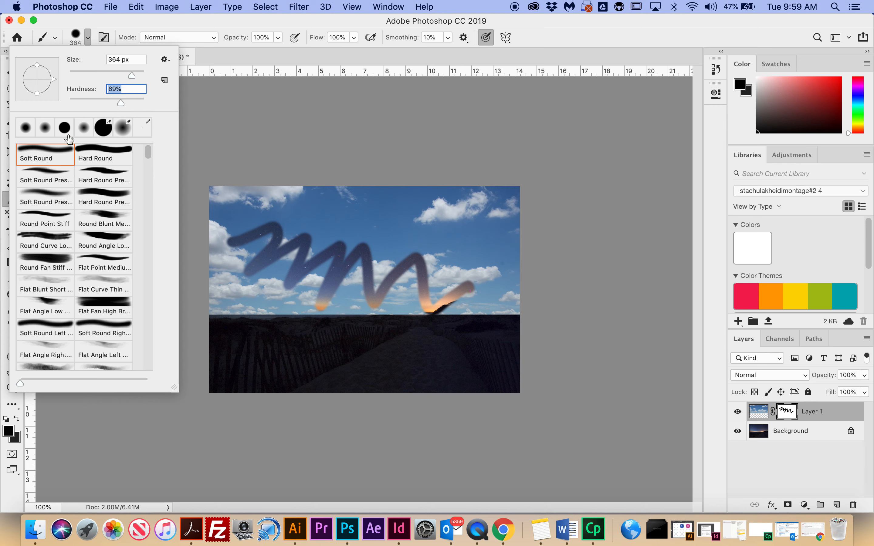
drag(121, 104, 162, 99)
mouse_move(291, 278)
mouse_down()
mouse_move(359, 295)
mouse_move(371, 316)
mouse_up()
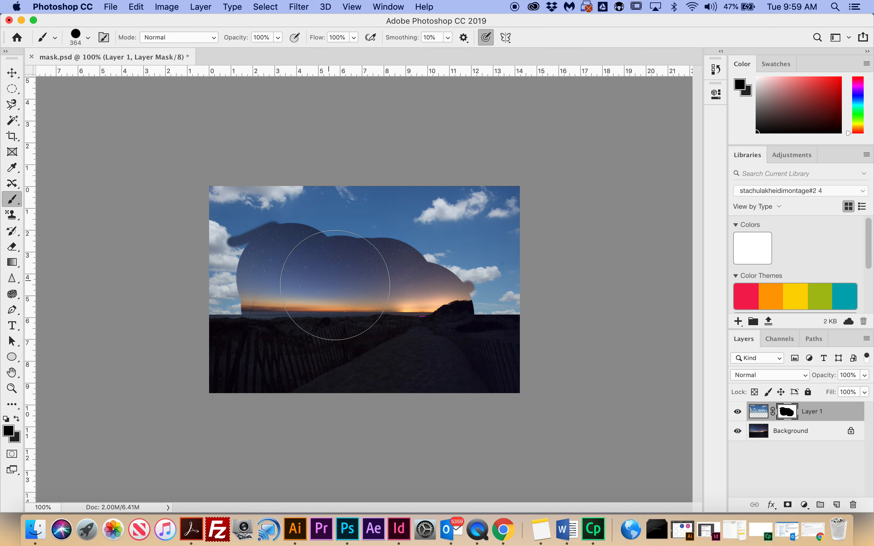
mouse_move(216, 300)
mouse_down()
mouse_move(429, 307)
mouse_move(503, 297)
mouse_move(526, 267)
mouse_move(462, 291)
mouse_move(484, 277)
mouse_up()
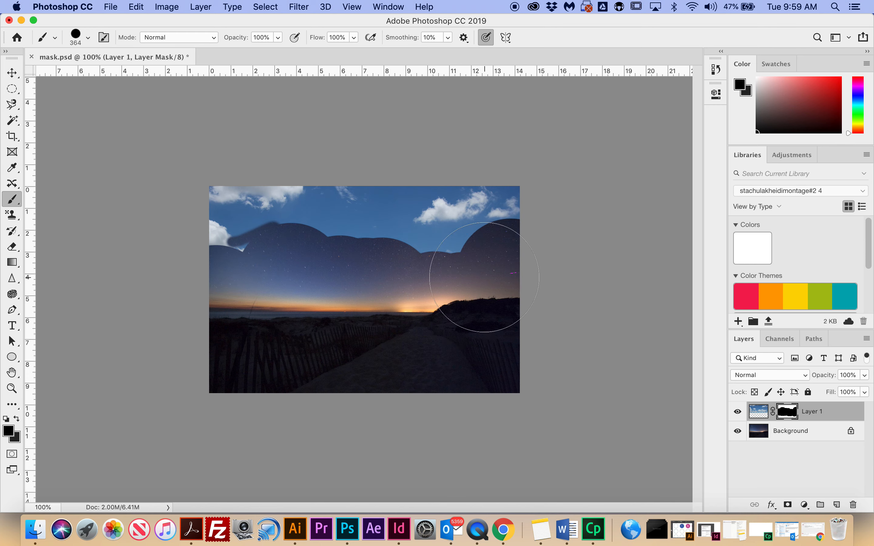
Paint Layer 1's mask white to restore the sky, and hide its lower part again with the swapped dark grey foreground color.
click(11, 435)
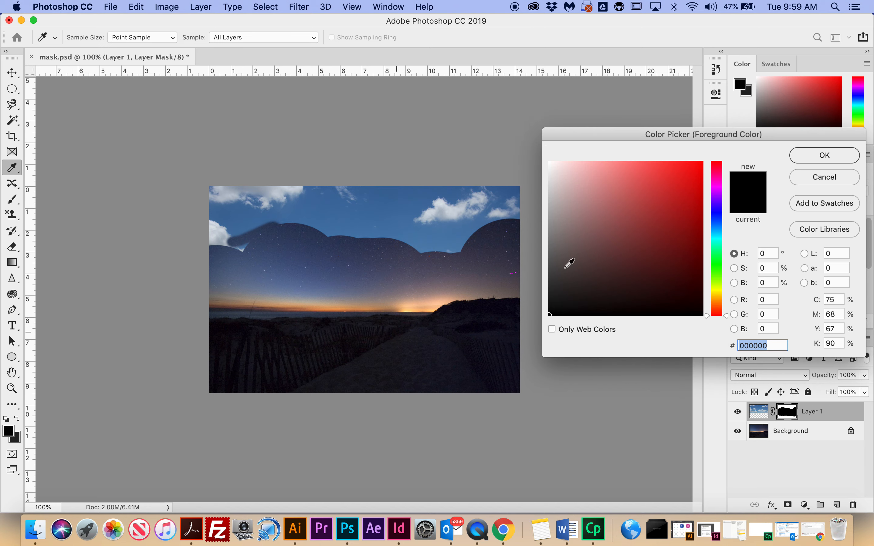
drag(566, 264, 542, 139)
click(821, 156)
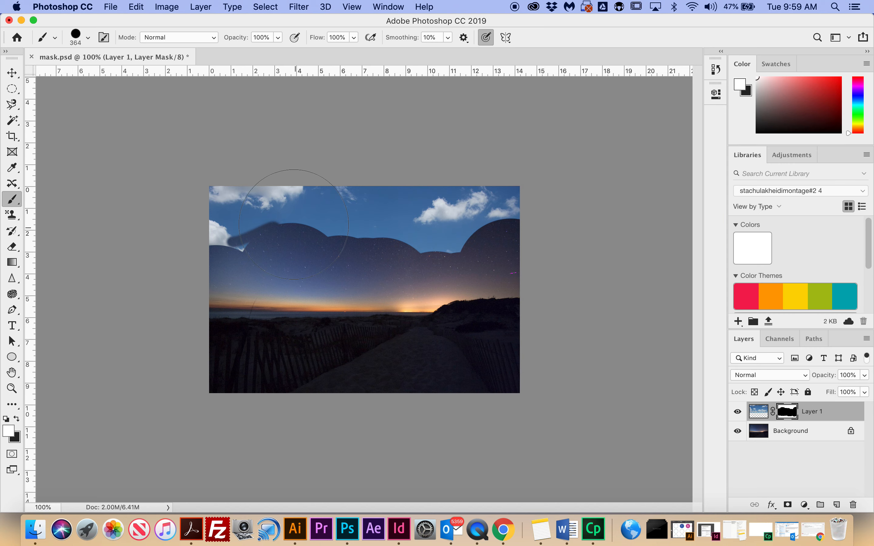
mouse_move(298, 226)
mouse_down()
mouse_move(360, 232)
mouse_move(395, 223)
mouse_move(453, 269)
mouse_move(439, 303)
mouse_move(429, 300)
mouse_move(532, 306)
mouse_move(519, 207)
mouse_up()
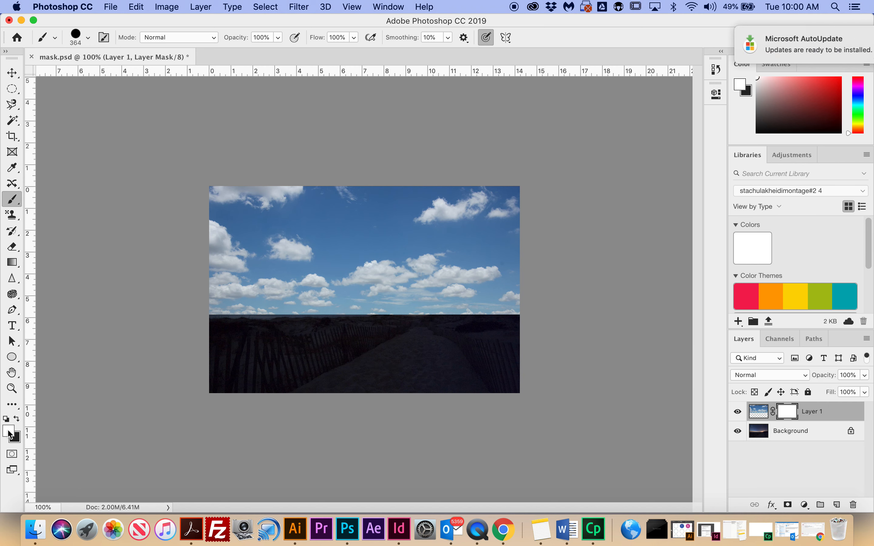
click(17, 419)
mouse_move(214, 249)
mouse_down()
mouse_move(293, 240)
mouse_move(507, 311)
mouse_up()
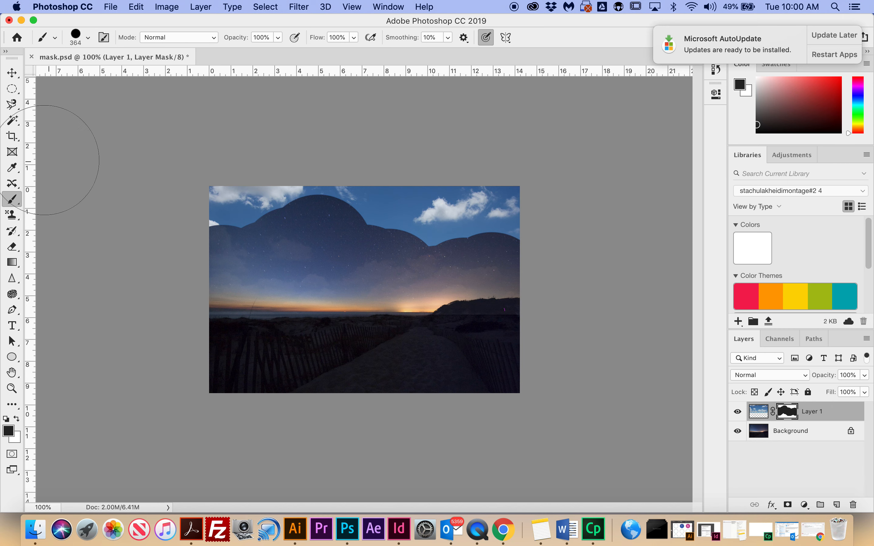
Apply a linear black-to-white gradient to Layer 1's mask, fading upward from the dunes into the sky.
click(12, 263)
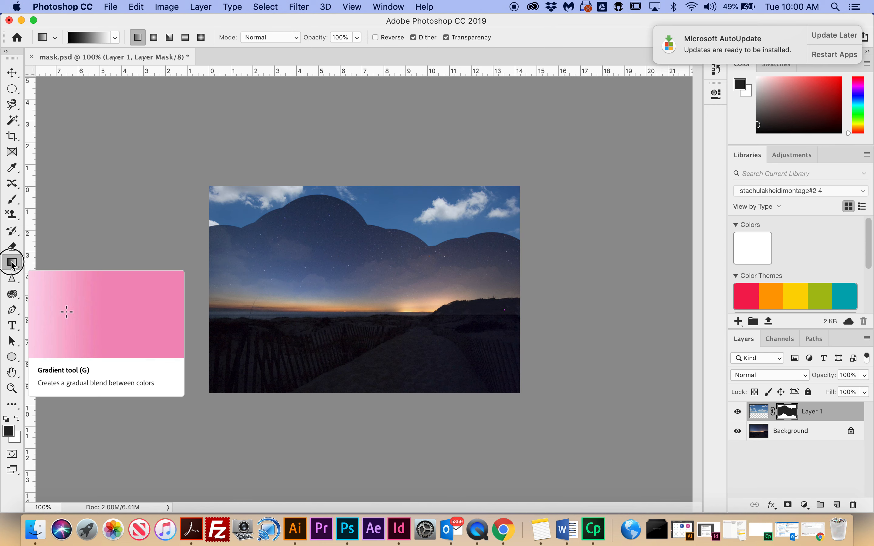
right_click(12, 263)
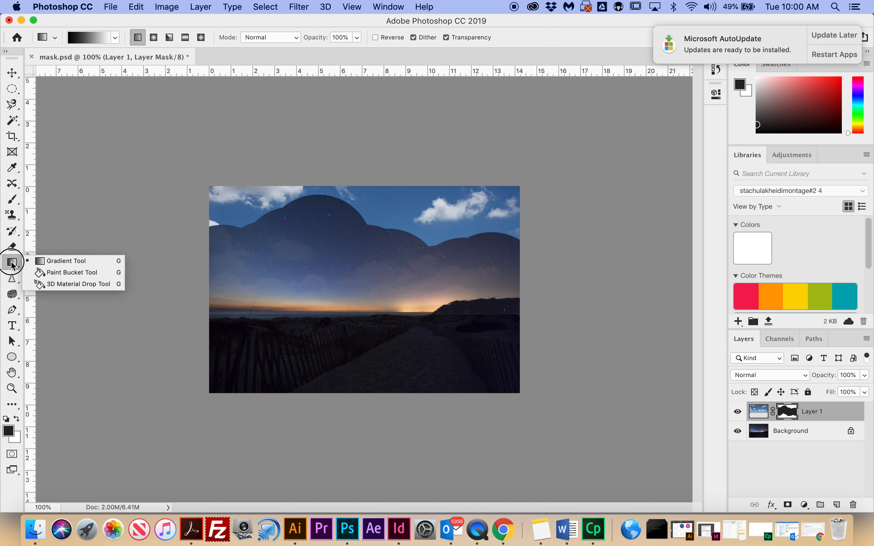
click(51, 261)
click(115, 37)
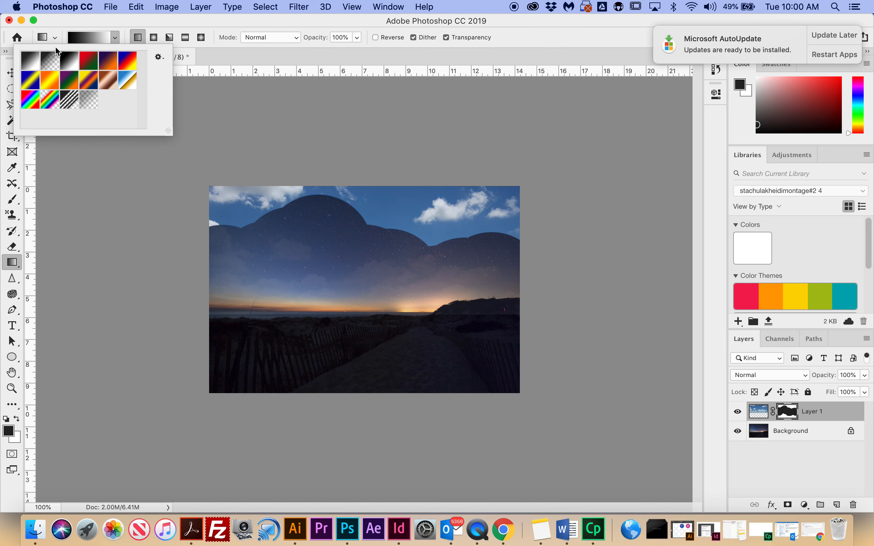
click(70, 62)
click(120, 23)
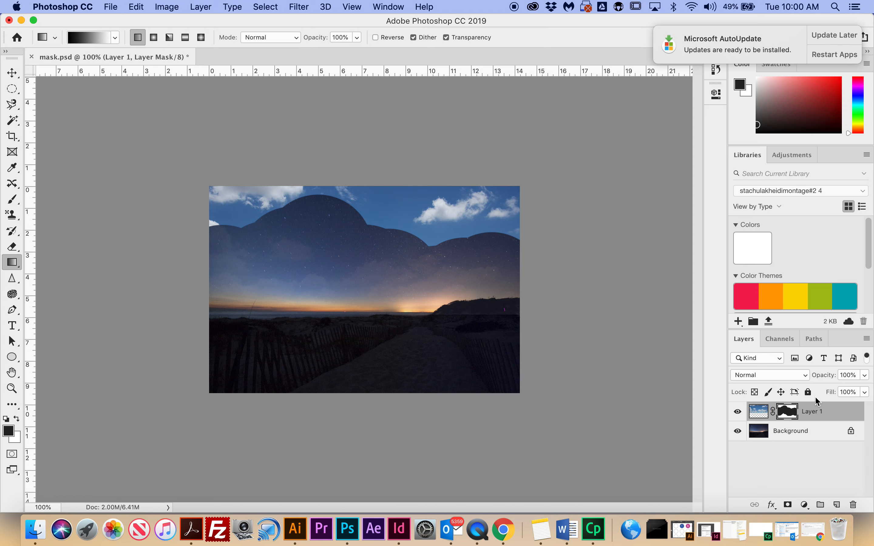
drag(368, 187, 374, 240)
drag(357, 333, 346, 275)
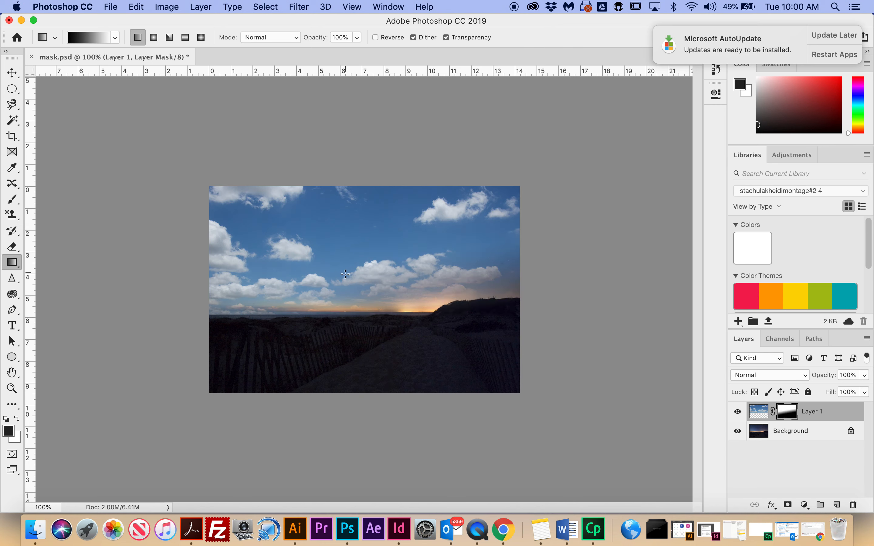
Redraw the mask gradient at several angles, ending with a diagonal fade that keeps the clouds toward the upper left of the image.
drag(327, 337, 289, 310)
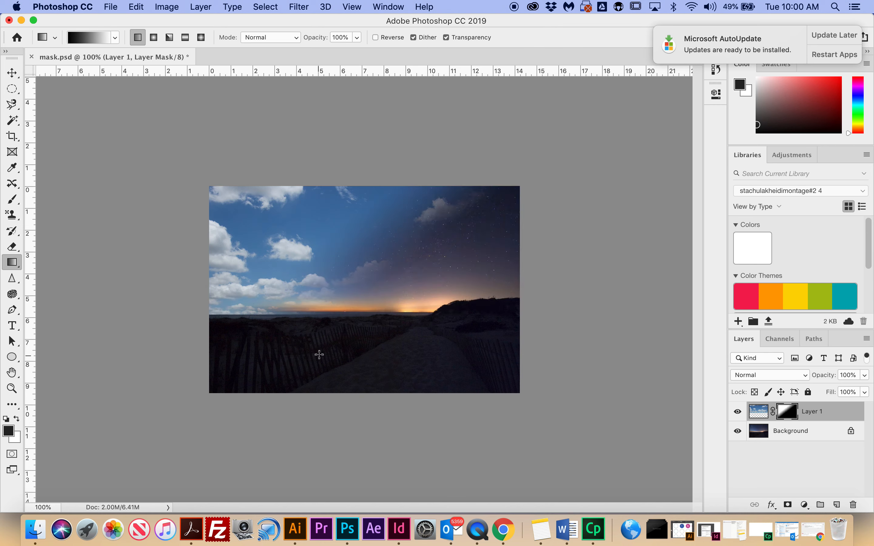
drag(319, 355, 327, 239)
drag(360, 353, 382, 233)
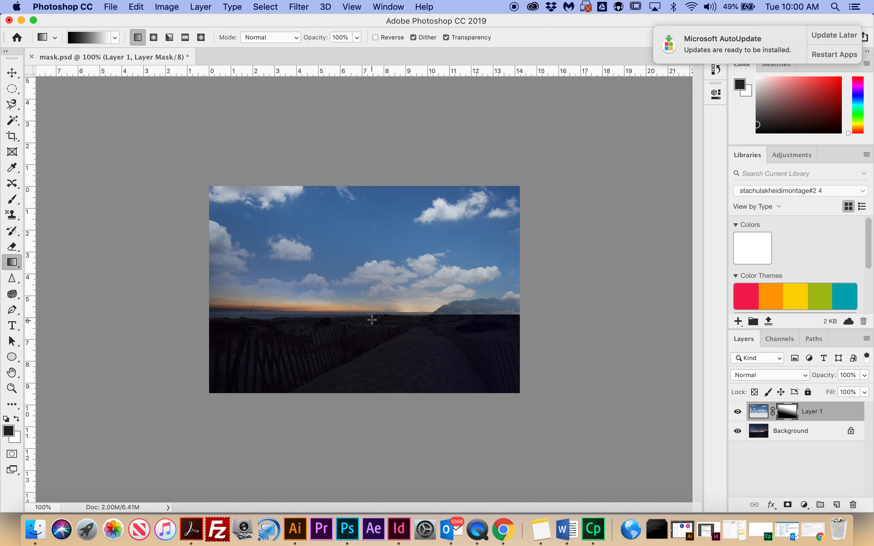
drag(369, 318, 365, 233)
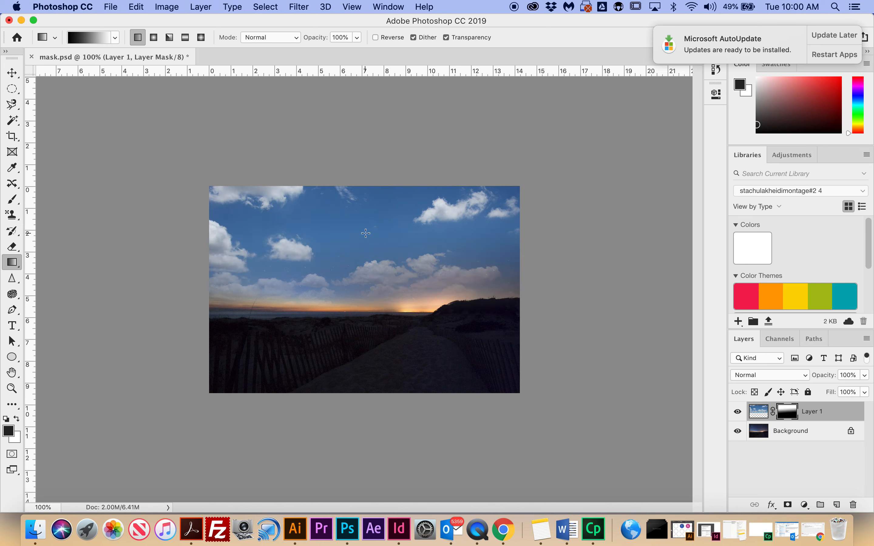
drag(440, 304, 396, 190)
drag(336, 266, 295, 195)
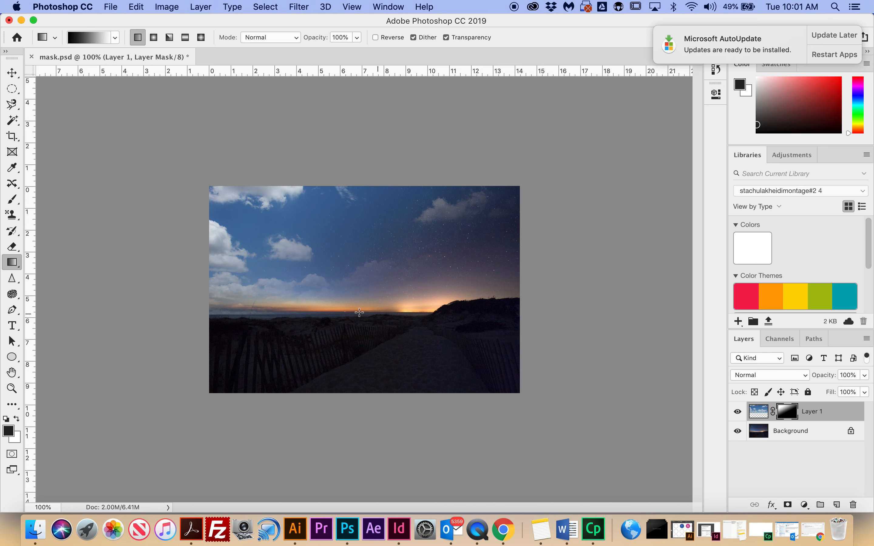
Reduce the brush to 100 px and paint Layer 1's mask dark at the left end of the horizon.
click(12, 200)
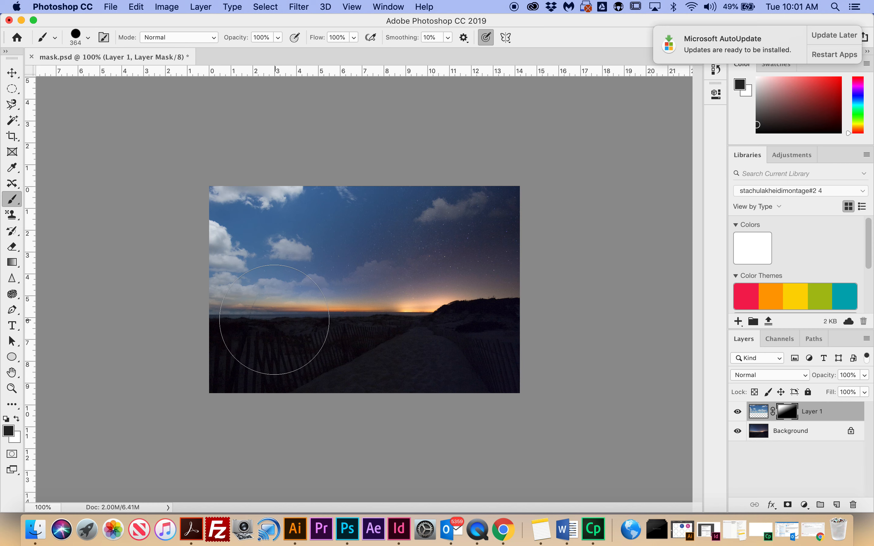
key(bracketleft)
key(bracketleft)
key(bracketleft)
key(bracketleft)
key(bracketleft)
key(bracketleft)
key(bracketleft)
key(bracketleft)
key(bracketleft)
key(bracketleft)
key(bracketleft)
key(bracketleft)
key(bracketright)
key(bracketright)
key(bracketright)
key(bracketright)
key(bracketright)
key(bracketleft)
key(bracketleft)
key(bracketleft)
key(bracketleft)
key(bracketleft)
mouse_move(213, 317)
mouse_down()
mouse_move(249, 327)
mouse_move(342, 316)
mouse_move(219, 317)
mouse_move(191, 273)
mouse_up()
Lower the brush hardness to its minimum and paint dark along the horizon on Layer 1's mask.
click(87, 39)
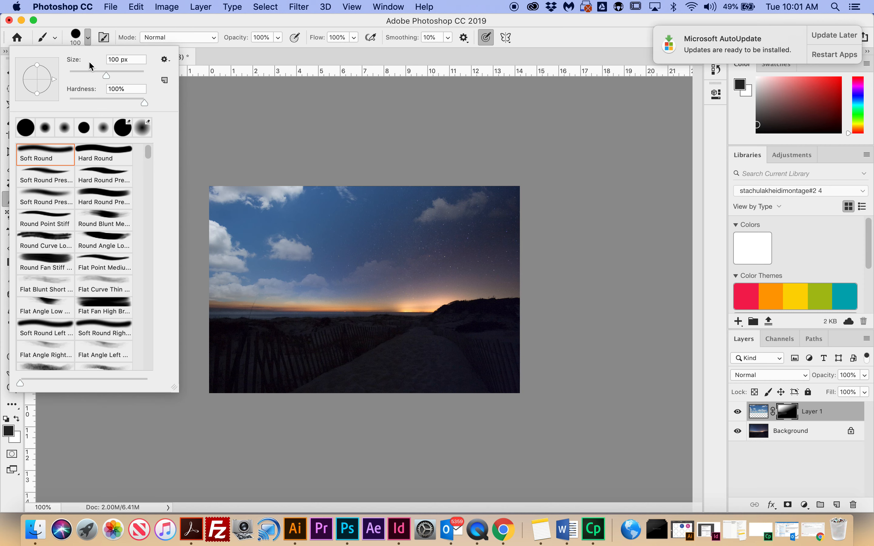
drag(144, 103, 72, 103)
click(207, 311)
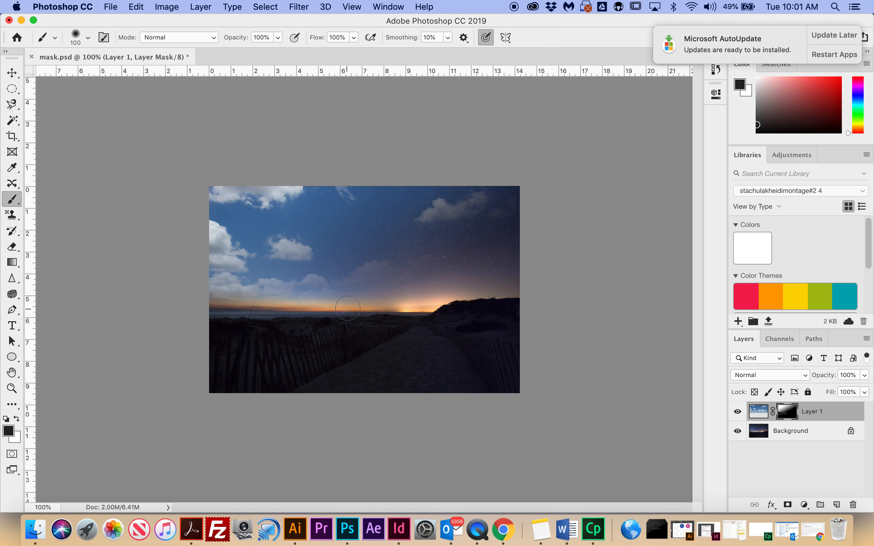
drag(435, 323, 198, 320)
Set the foreground color to medium grey (#9b9b9b) and paint a band along the whole horizon on Layer 1's mask.
click(8, 431)
drag(564, 230, 557, 219)
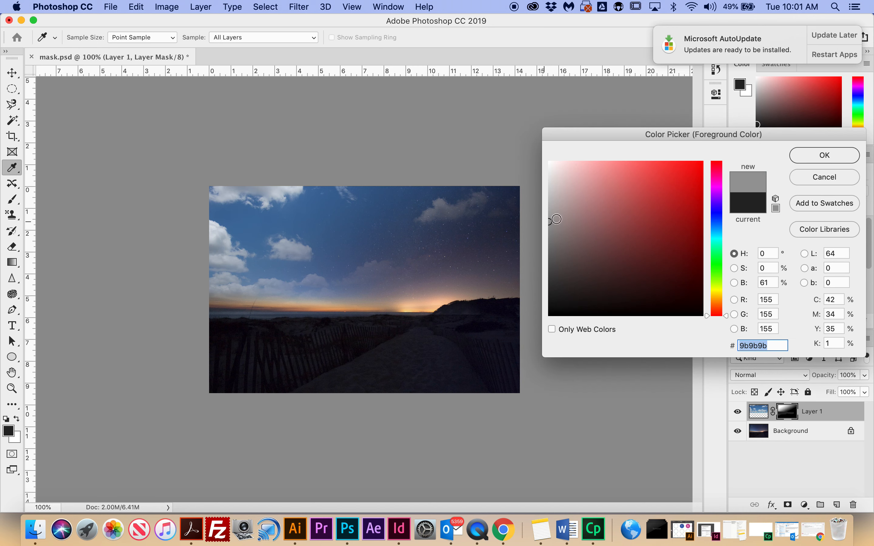
click(804, 155)
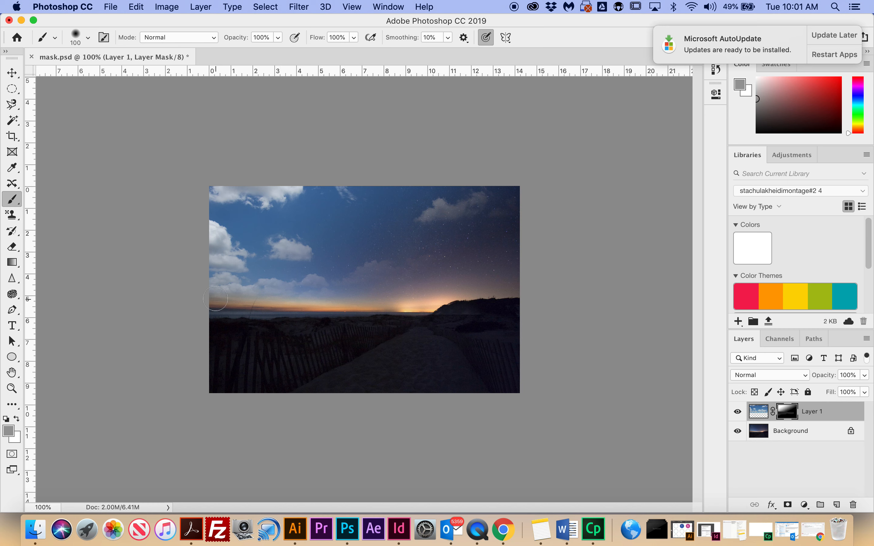
drag(215, 298, 530, 313)
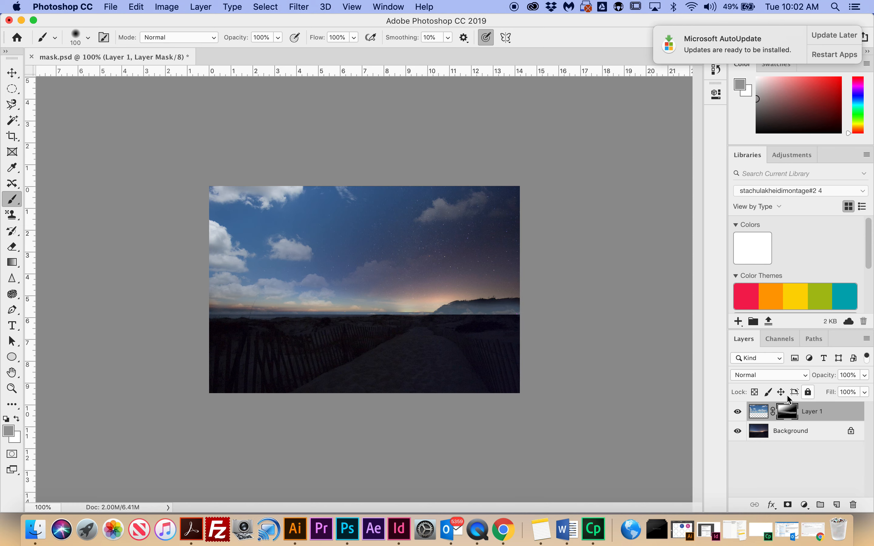
Set the foreground color to black and paint the horizon and hill edge out of Layer 1's mask.
click(9, 431)
drag(580, 227, 552, 311)
click(822, 153)
key(b)
drag(401, 316, 528, 314)
mouse_move(407, 321)
mouse_down()
mouse_move(278, 321)
mouse_move(235, 306)
mouse_move(285, 323)
mouse_up()
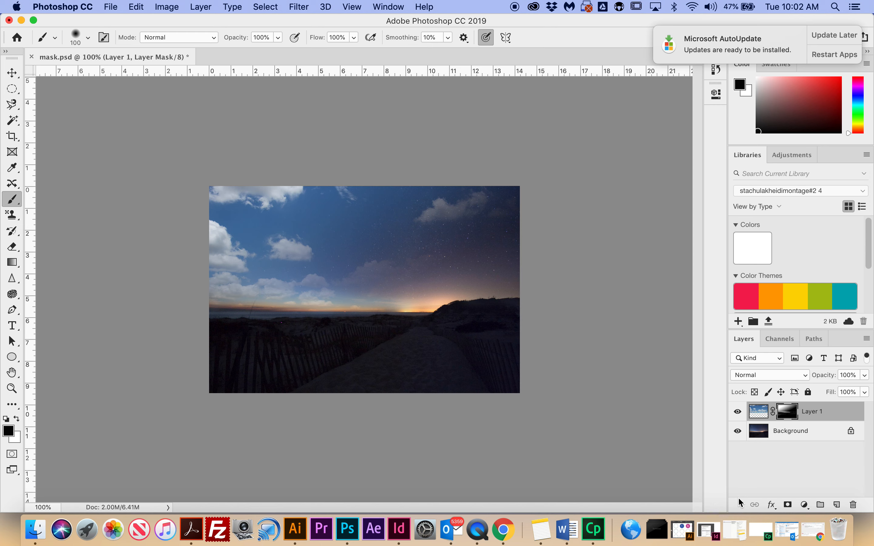
Try painting a white stroke across the sky on Layer 1's image, undo it and return to the layer mask.
click(759, 413)
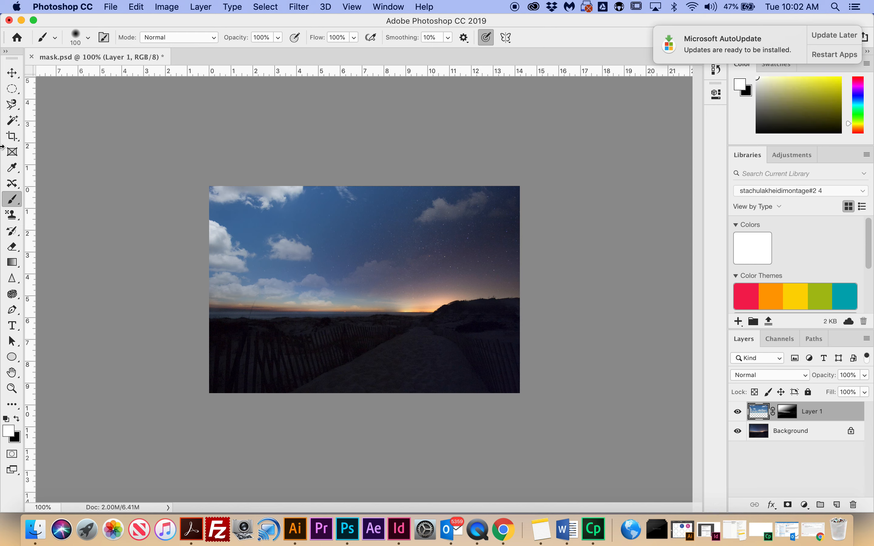
mouse_move(249, 264)
mouse_down()
mouse_move(315, 233)
mouse_move(384, 289)
mouse_up()
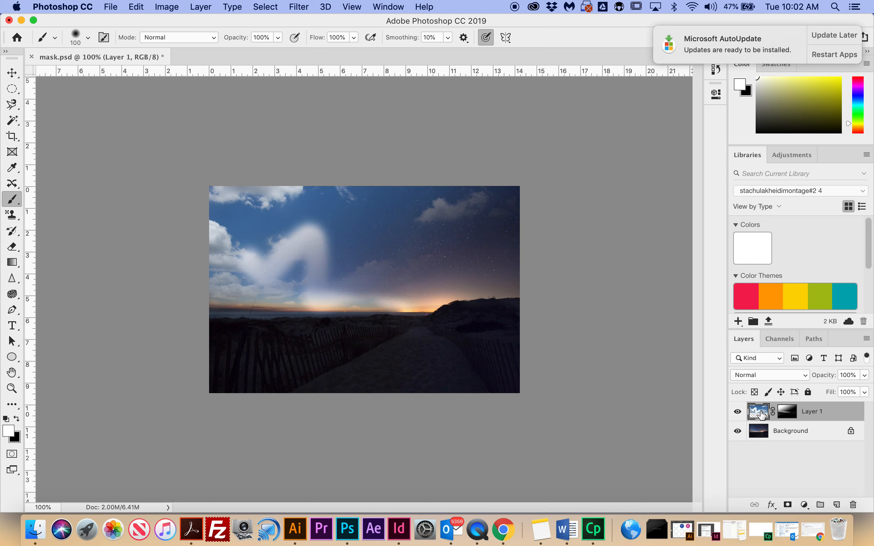
key(super+z)
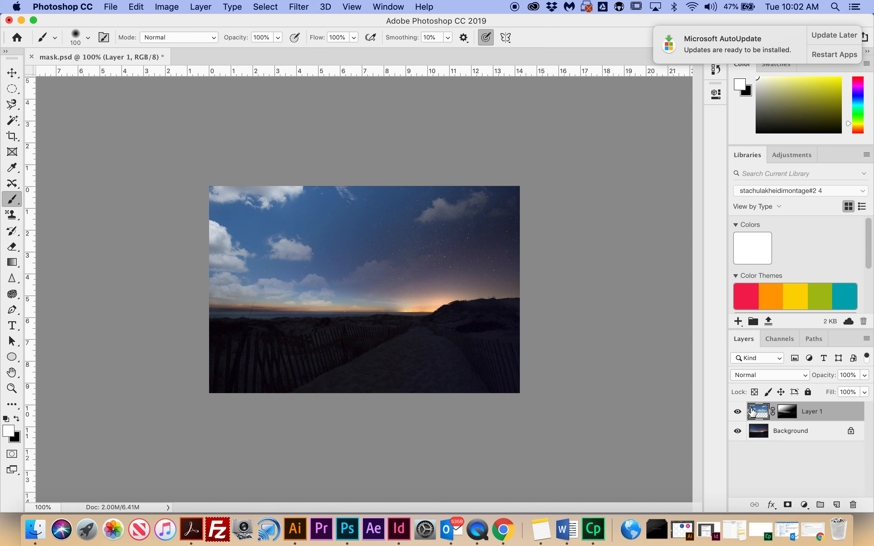
click(787, 414)
key(x)
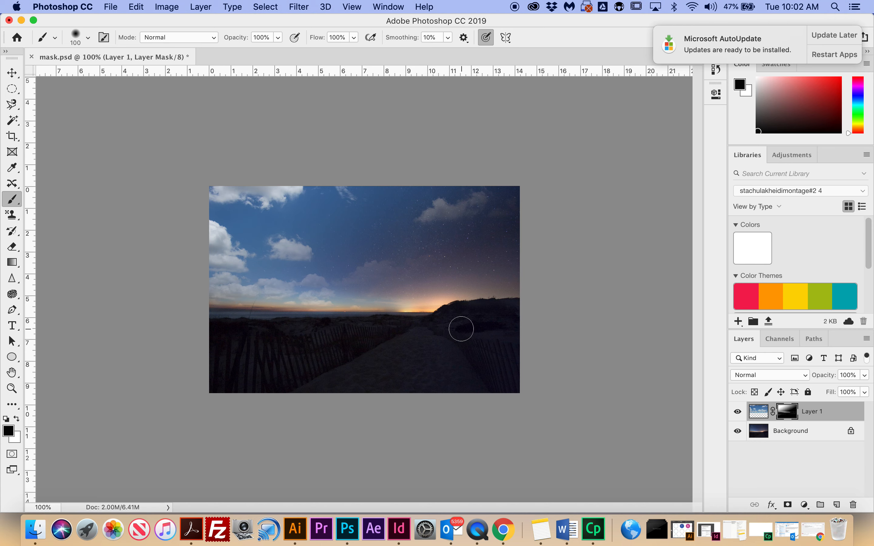
Save the changes to the layered document mask.psd.
click(116, 10)
click(123, 121)
Save a copy in JPEG format in the Adjustment Layers folder, named with the author's full name followed by _Mask_MMDDYYYY.
click(111, 7)
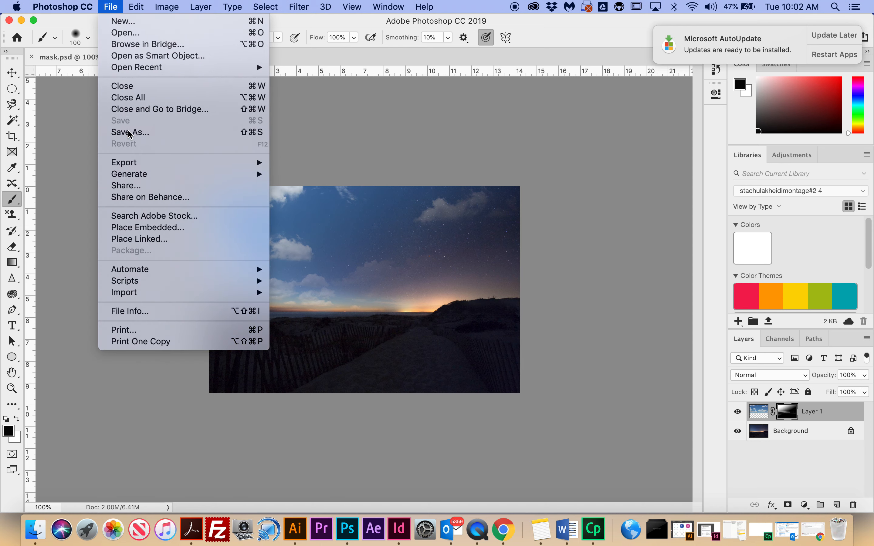
click(256, 131)
text(Heidi)
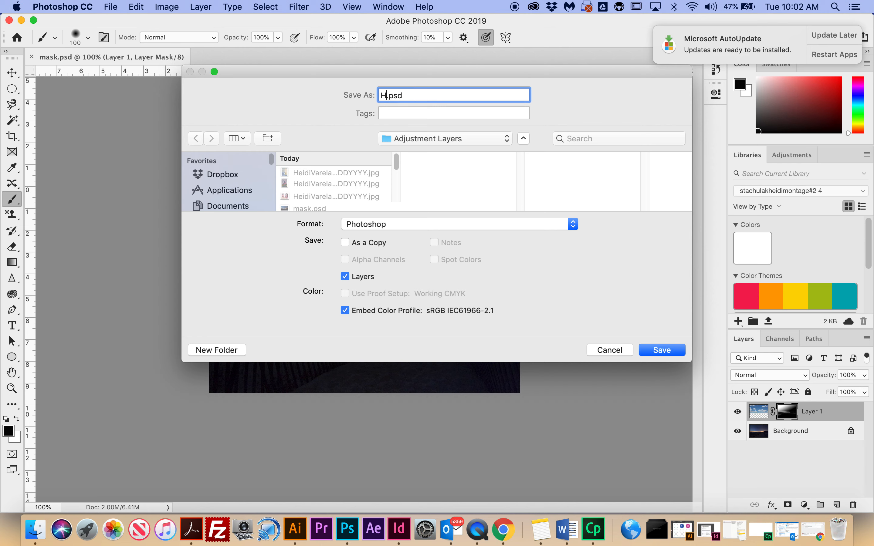
text(Vareka)
text(la_Mask)
text(_MMDDYYYY)
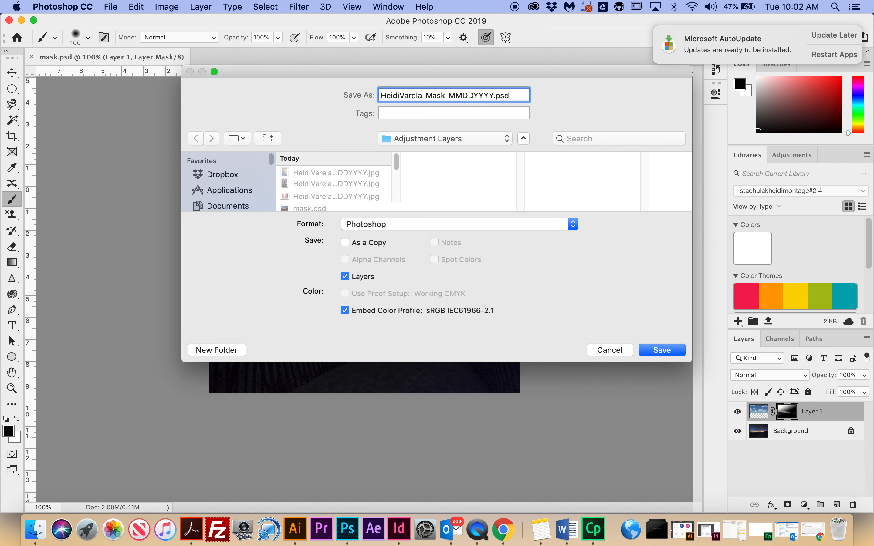
click(352, 224)
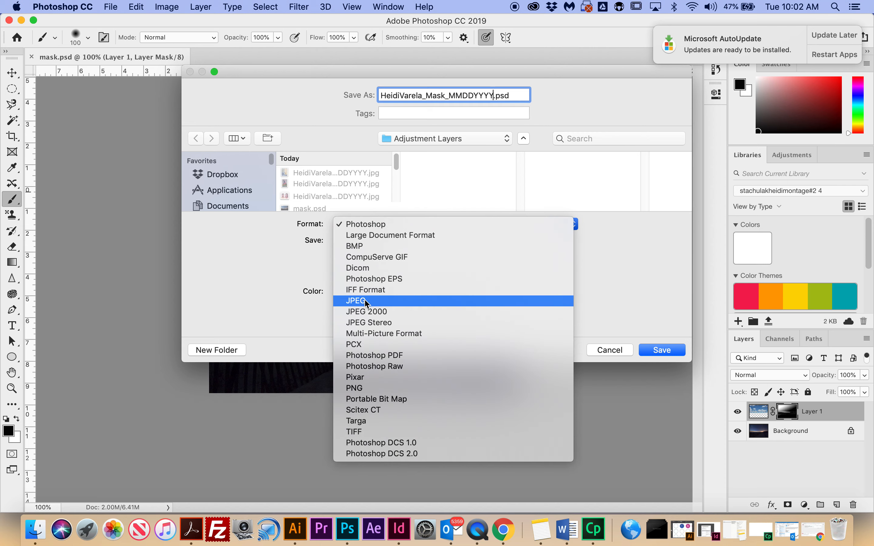